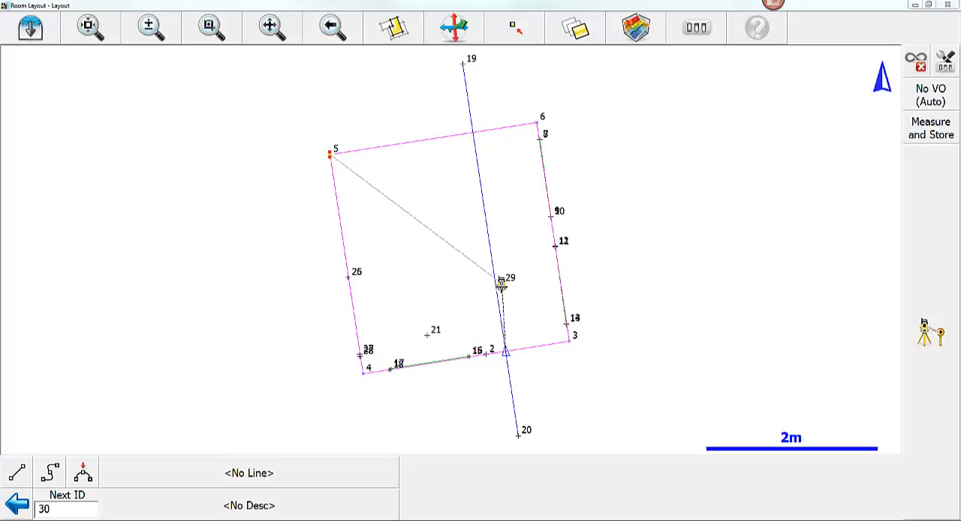
- Disable auto-location in the instrument settings and enable it again
click(946, 66)
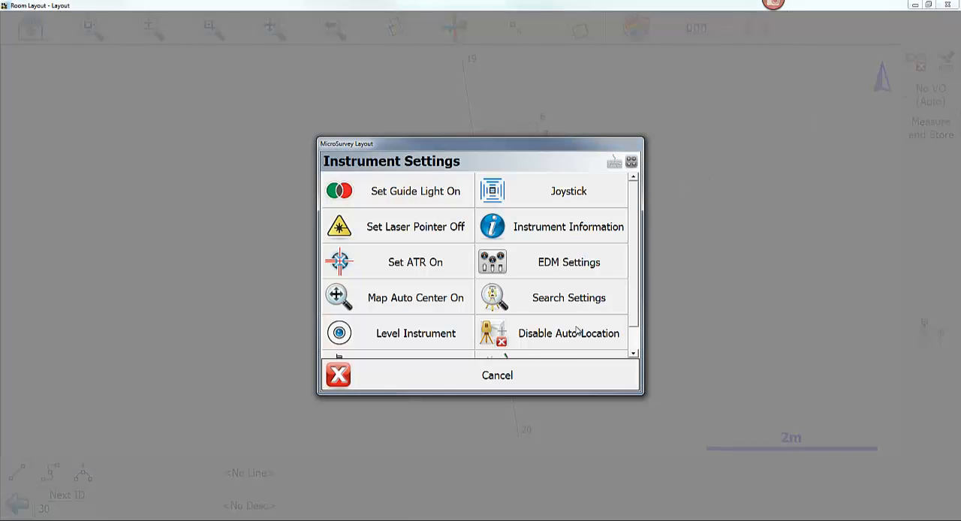
click(542, 340)
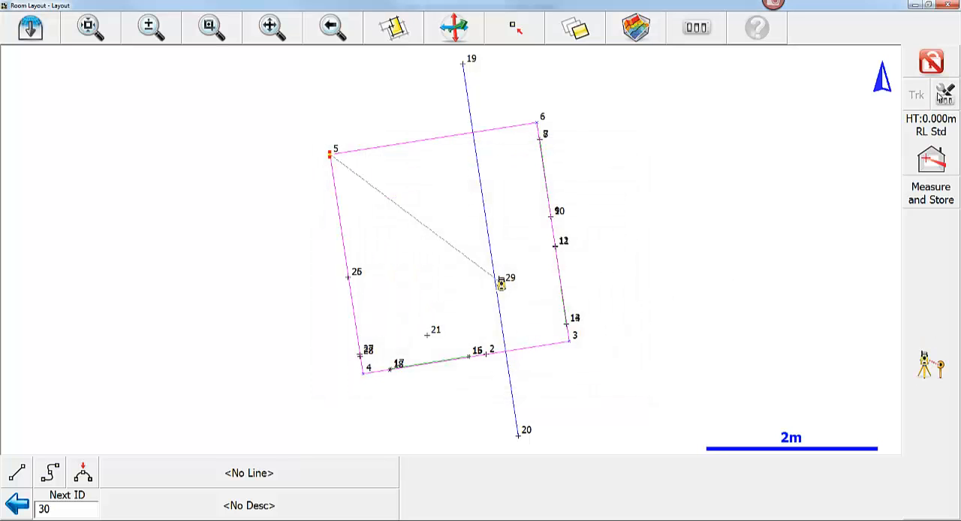
click(945, 96)
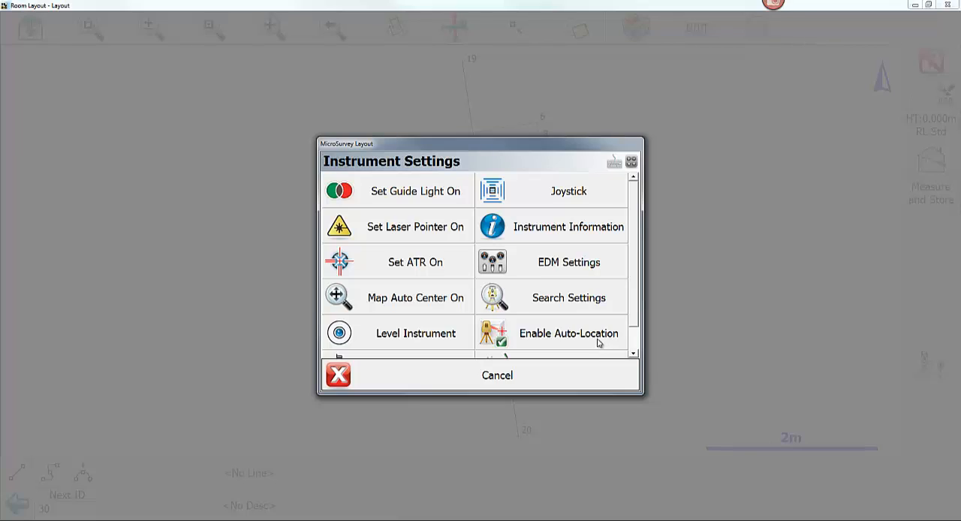
click(598, 342)
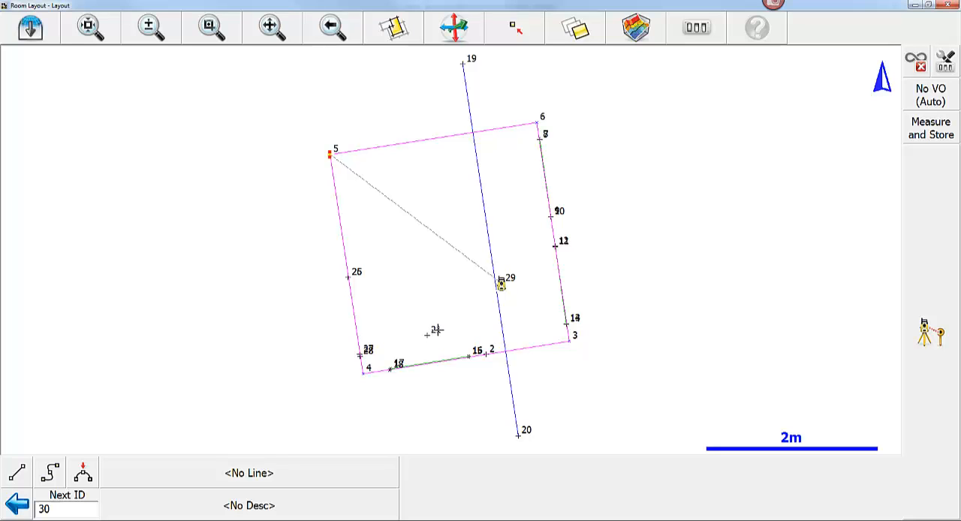
- Inspect the room layout in 3D from several angles and return to the full plan view
click(454, 33)
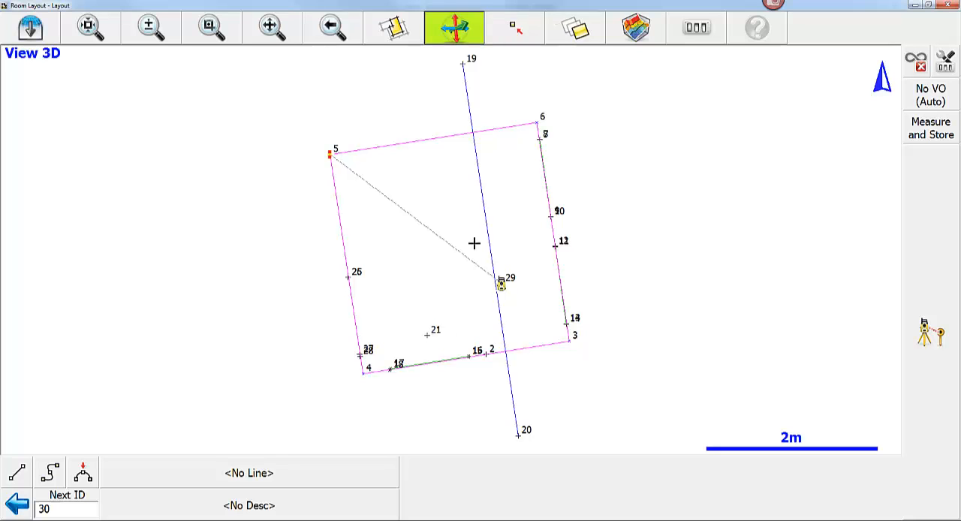
drag(503, 386, 726, 264)
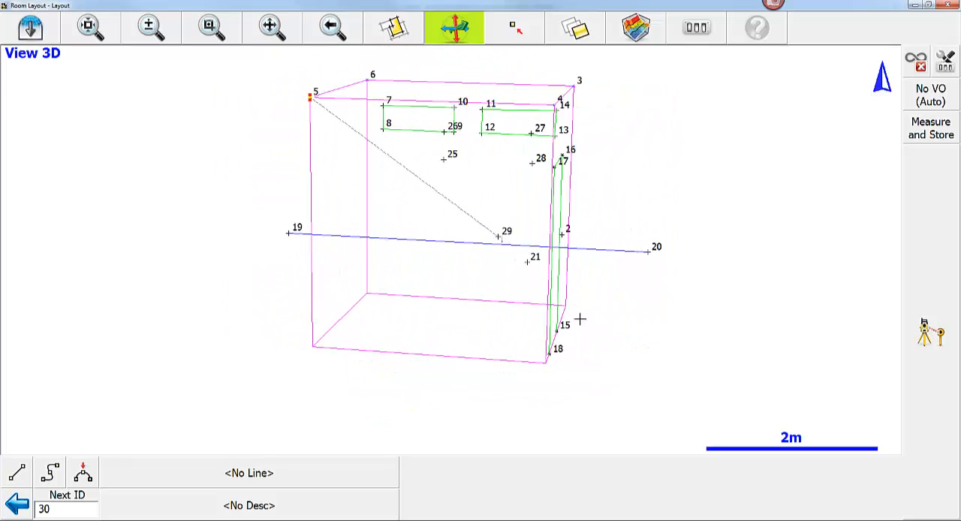
drag(485, 356, 607, 365)
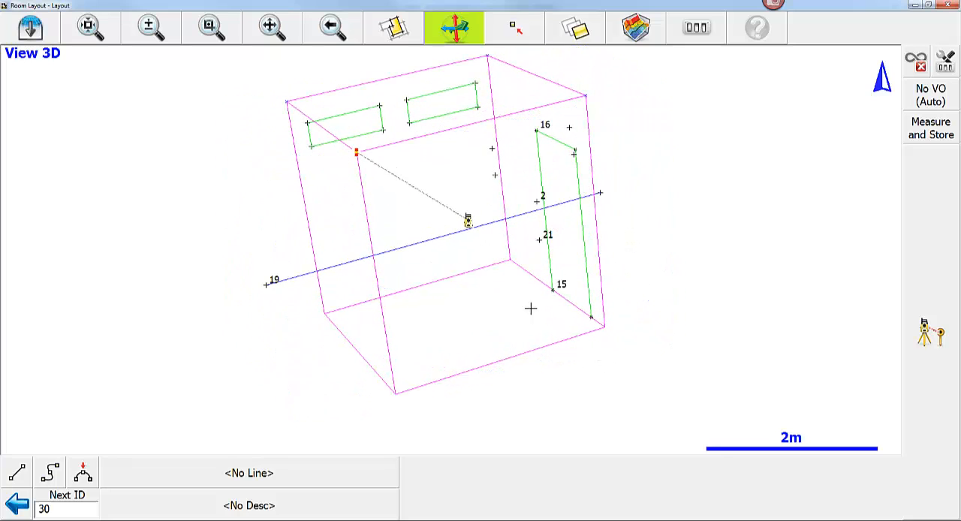
drag(502, 354, 513, 278)
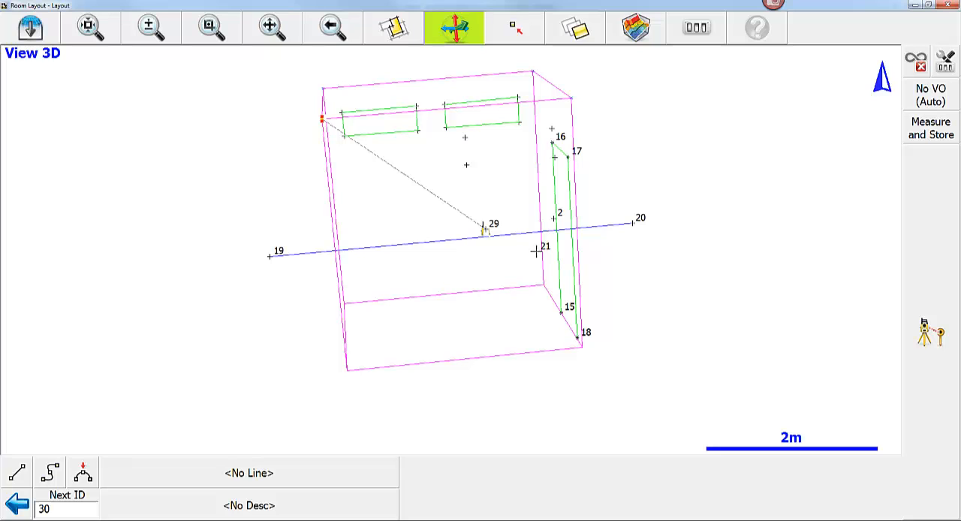
drag(508, 343, 531, 372)
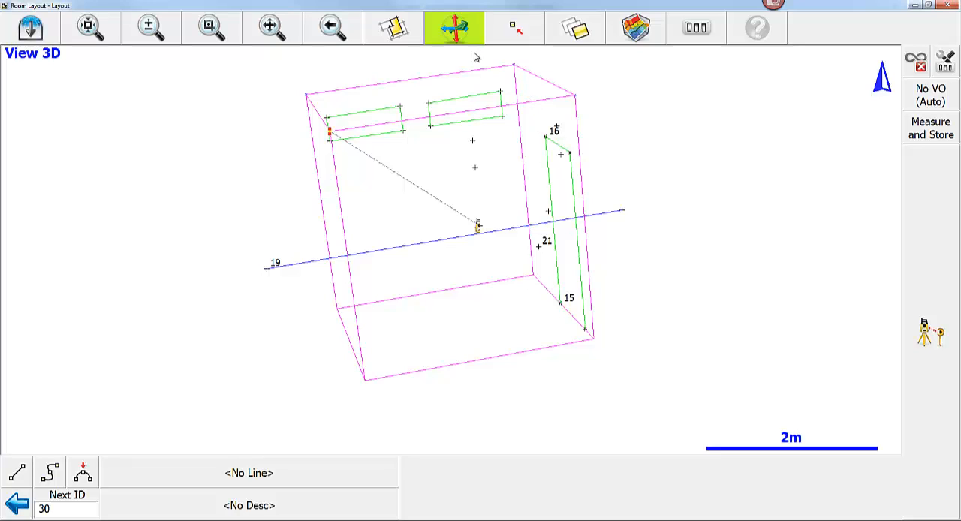
click(105, 42)
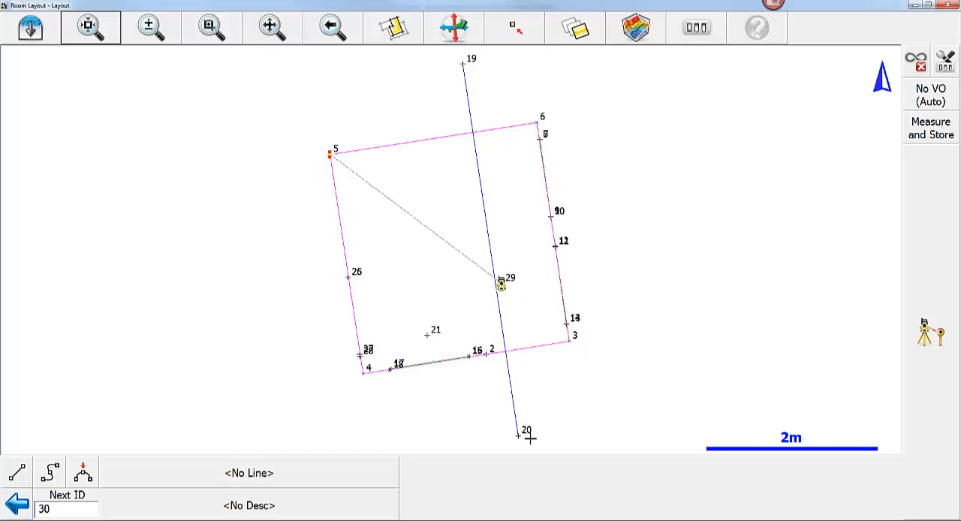
- Lay out point 21 as a point on the ceiling and inspect its located position in 3D
click(428, 335)
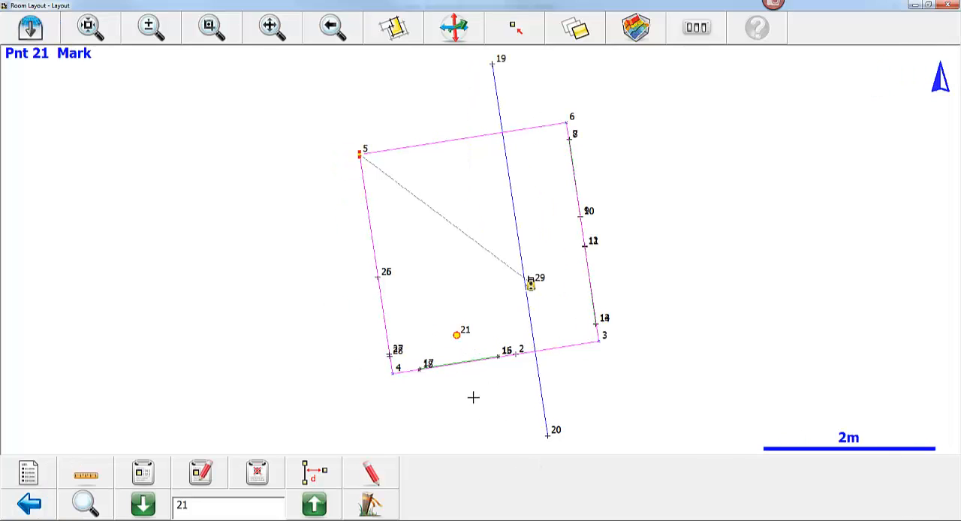
click(378, 508)
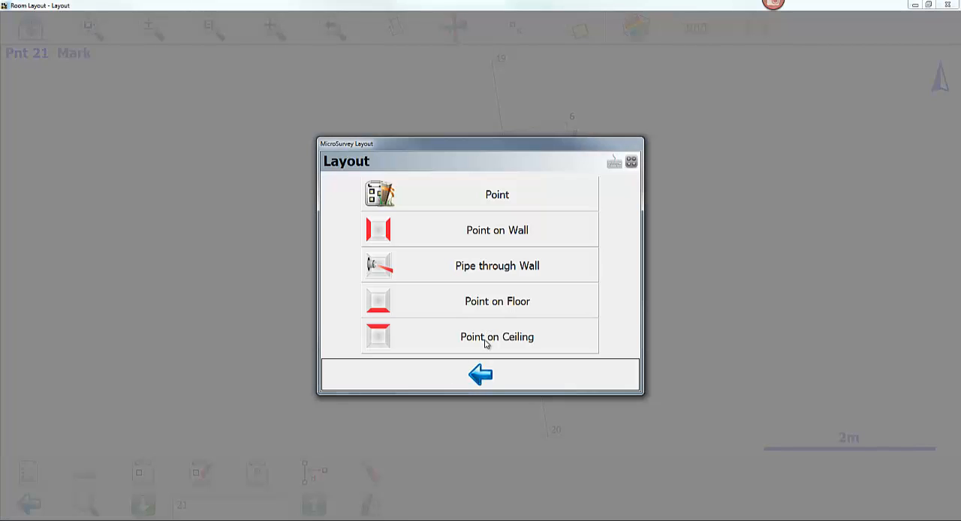
click(486, 339)
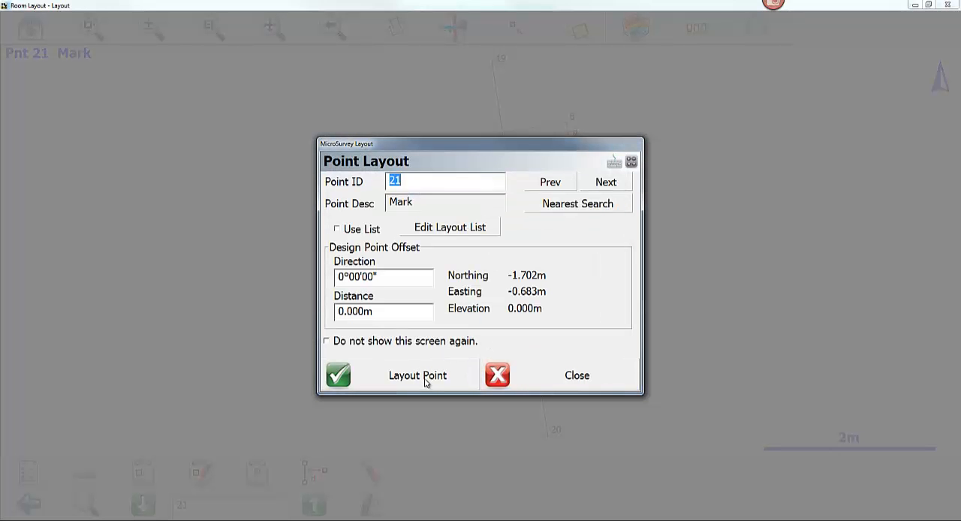
click(427, 385)
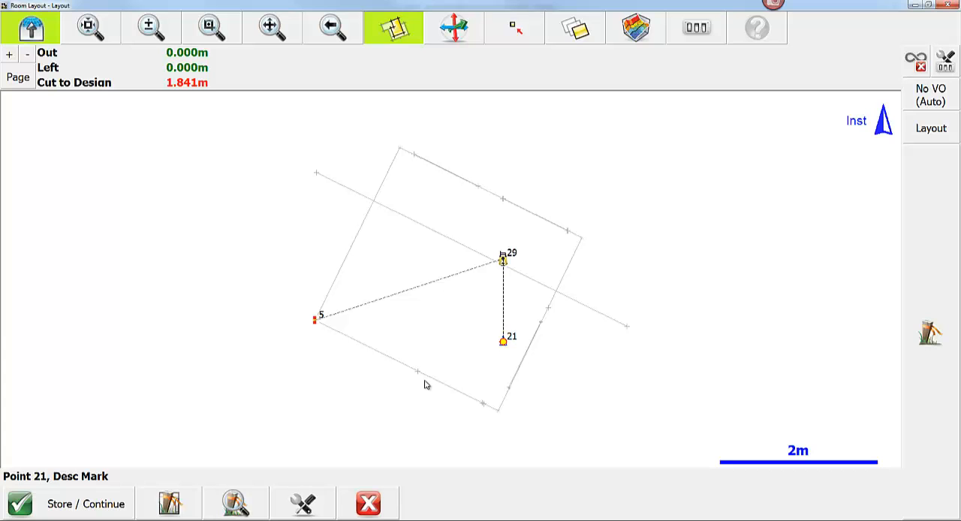
click(462, 35)
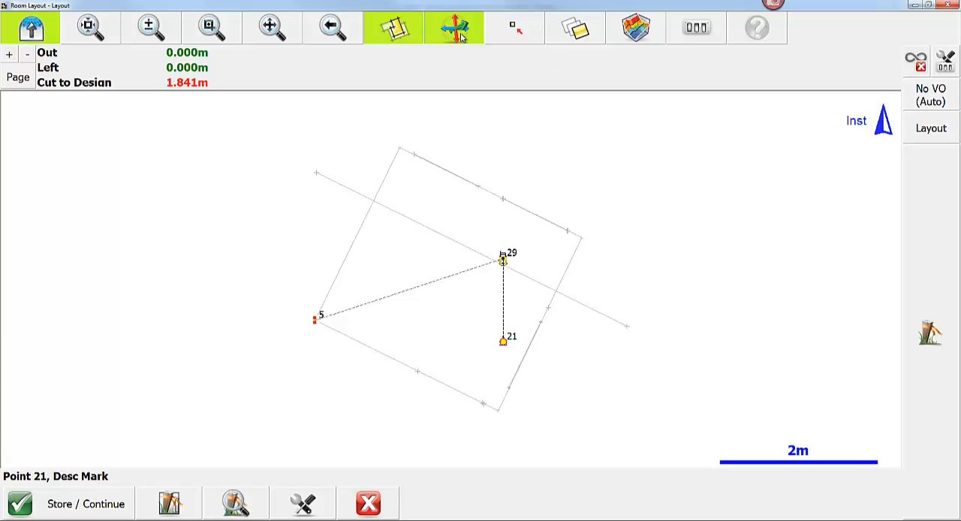
drag(472, 362, 705, 341)
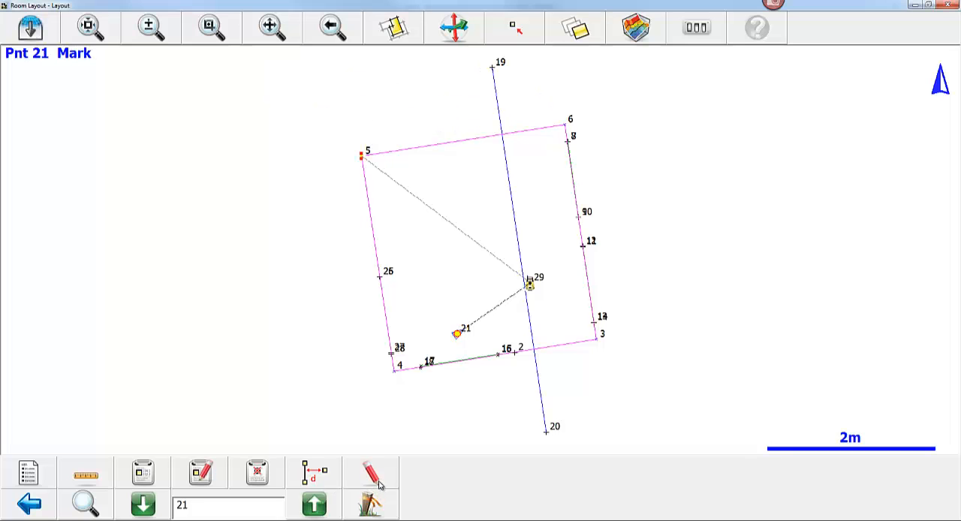
- Lay out point 21 as a point on the floor with zero design point offset
click(369, 509)
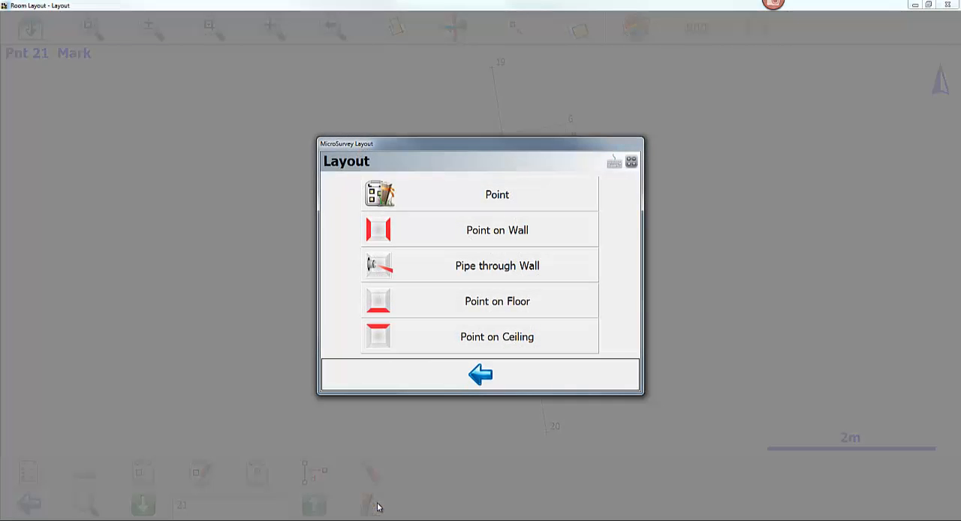
click(476, 308)
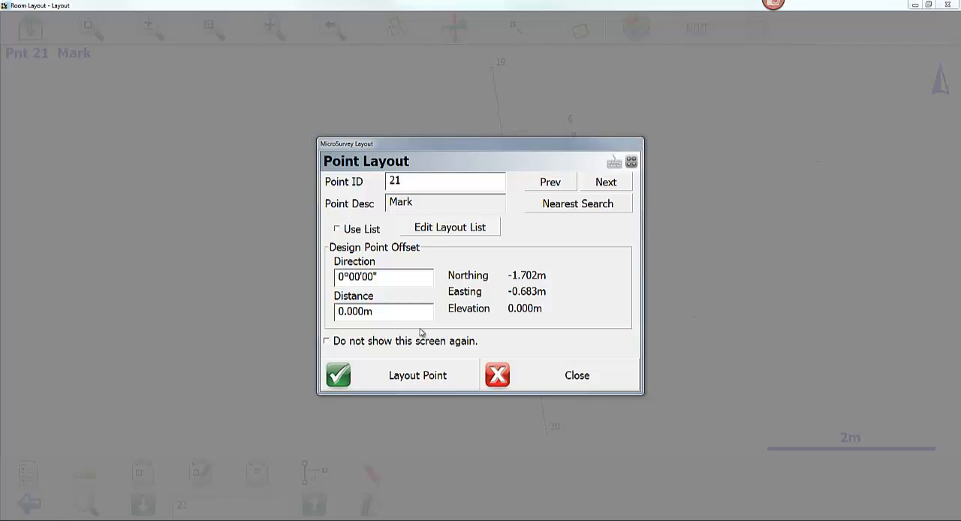
click(398, 374)
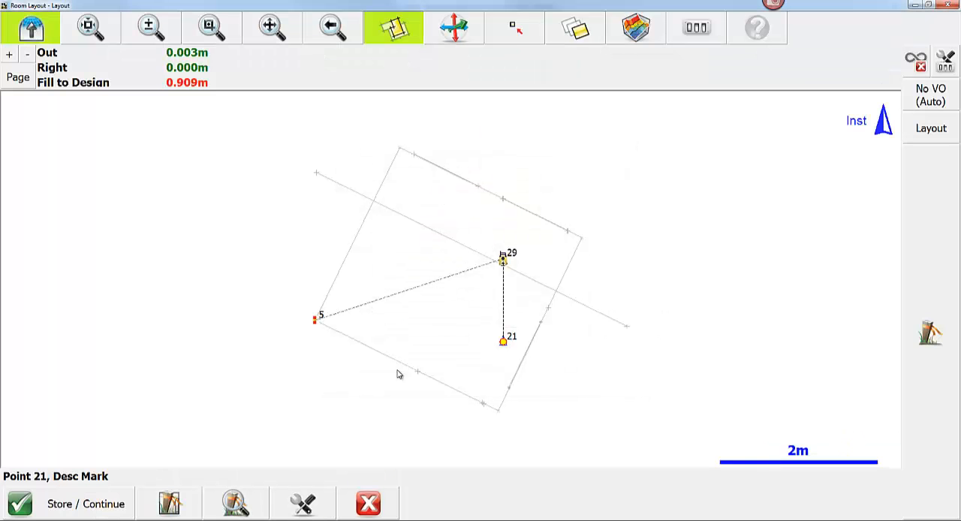
- Inspect the floor location of point 21 in 3D and exit the layout back to the full plan view
click(456, 37)
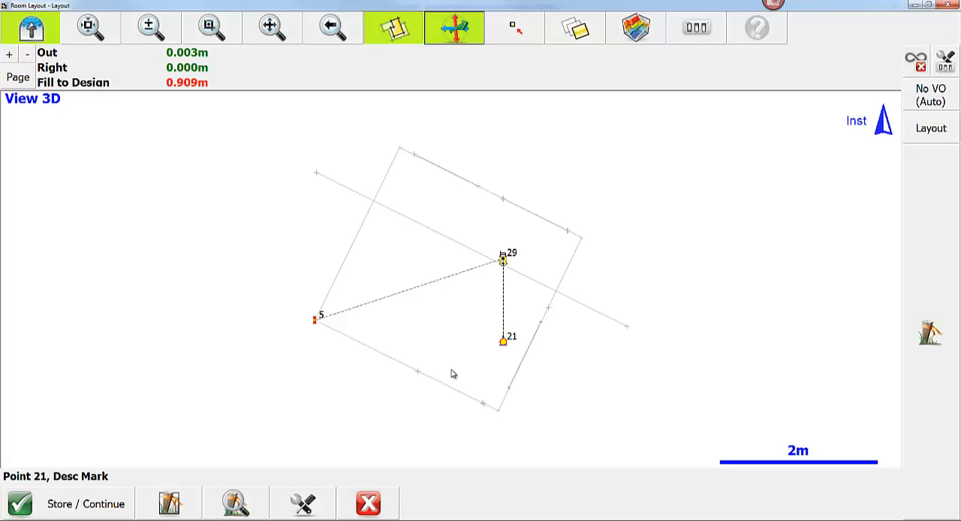
drag(452, 386, 641, 356)
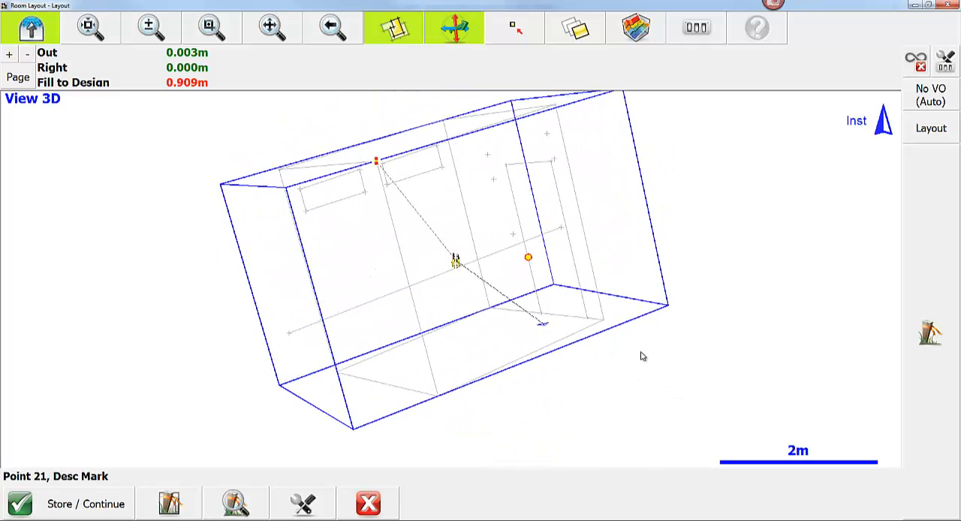
drag(328, 264, 350, 328)
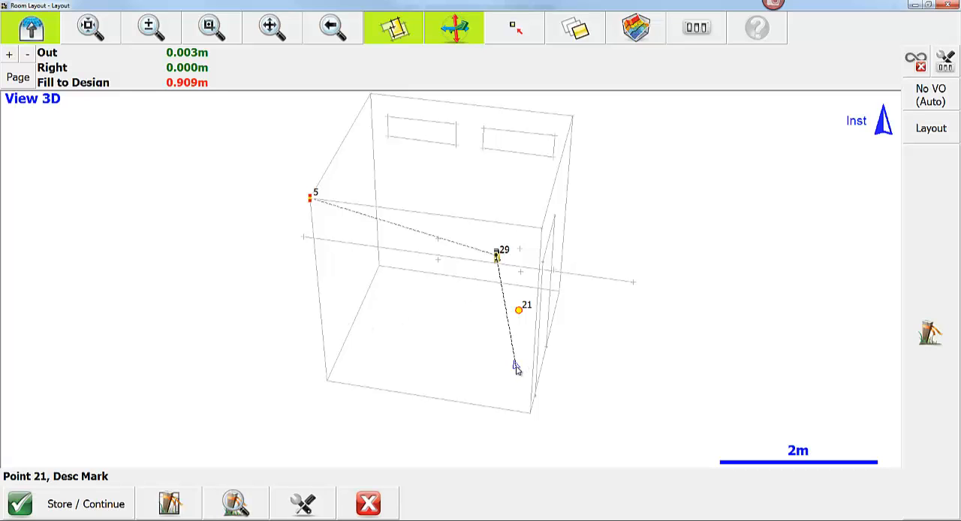
click(375, 510)
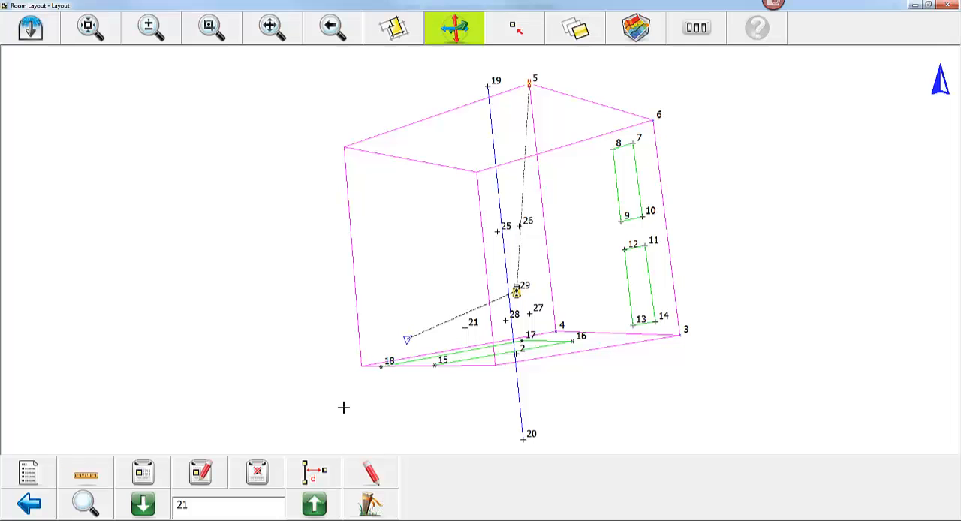
click(90, 29)
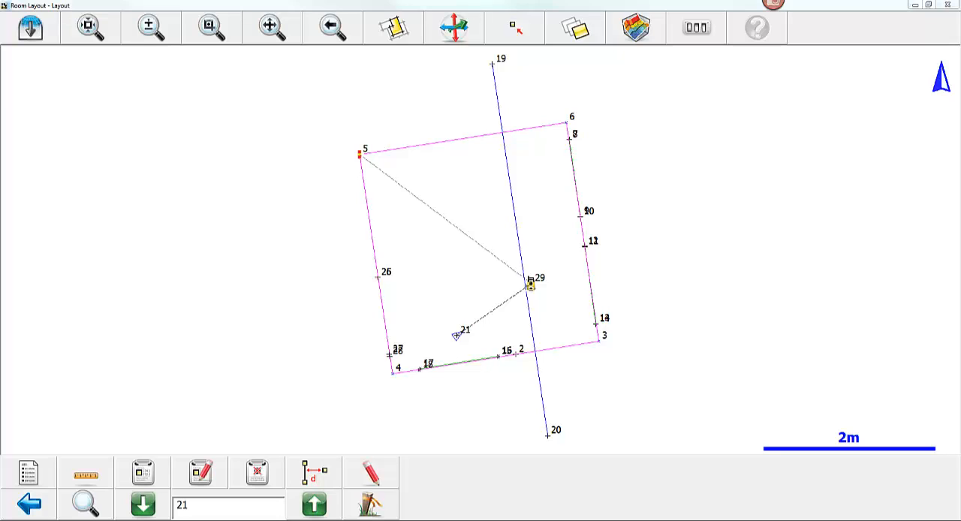
- Auto-locate the pipe through the wall from point 20 to point 19, aiming the 3D Disto at the wall surface
click(547, 433)
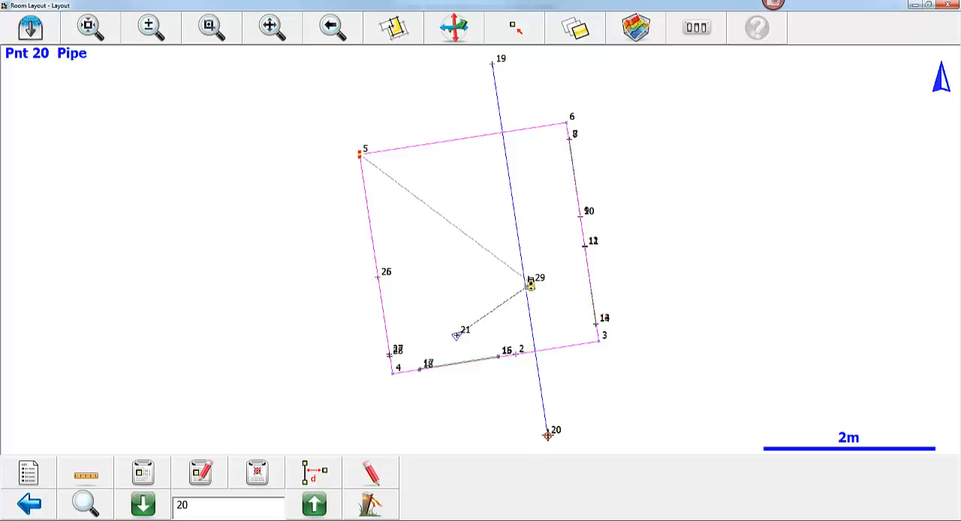
click(370, 509)
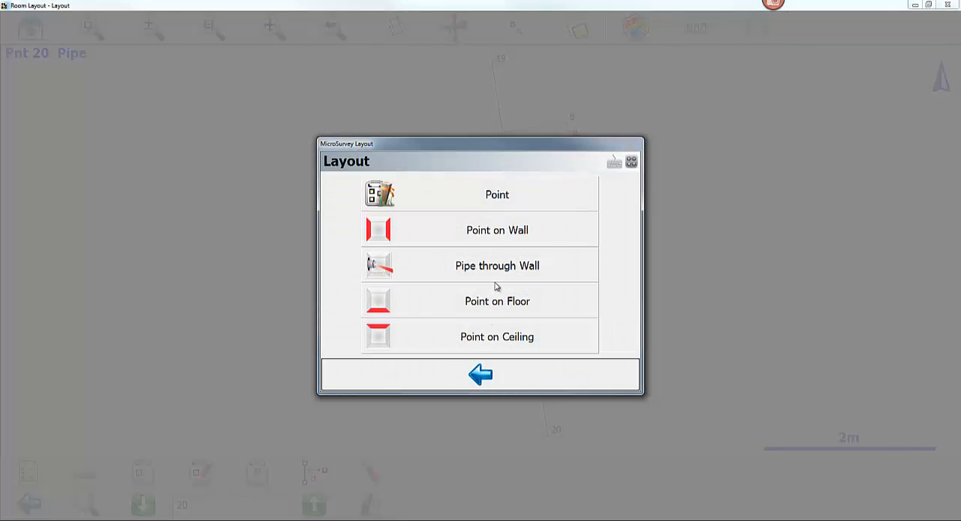
click(505, 267)
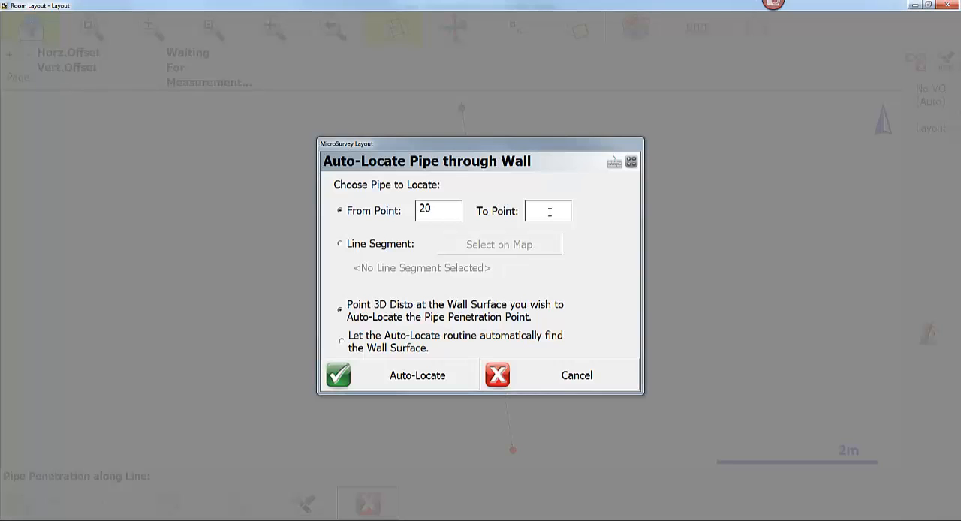
click(549, 212)
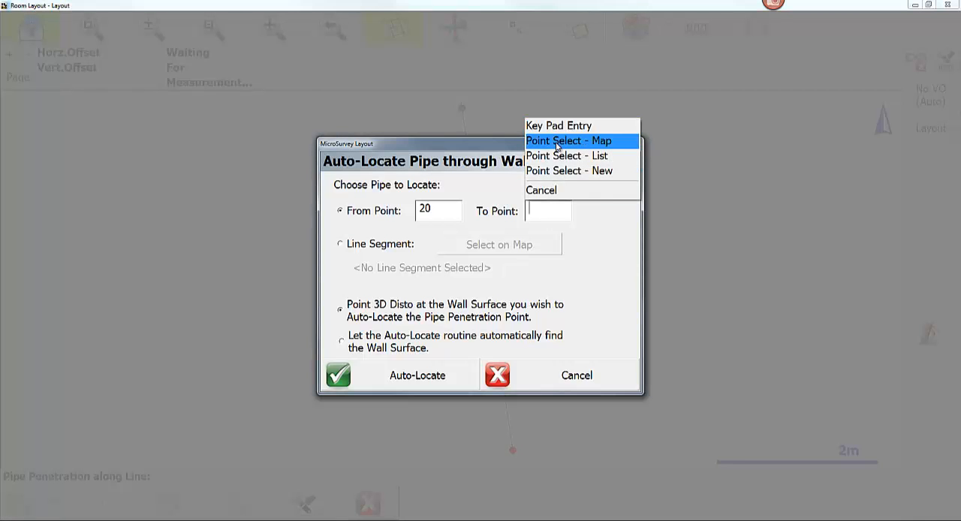
click(569, 141)
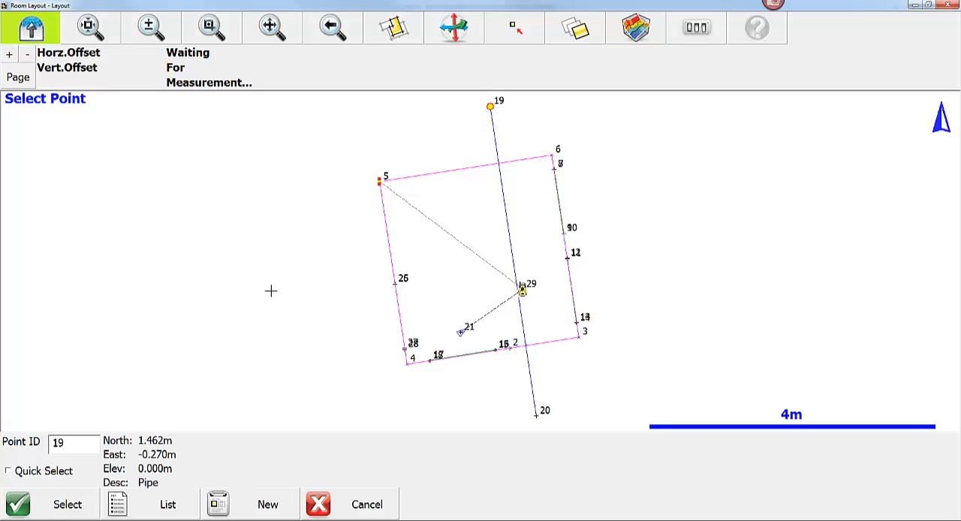
click(61, 509)
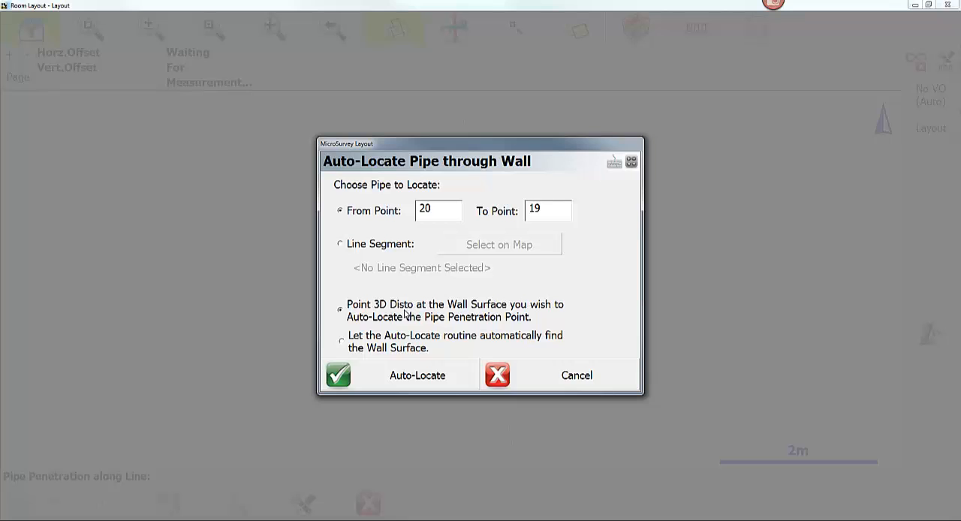
click(427, 383)
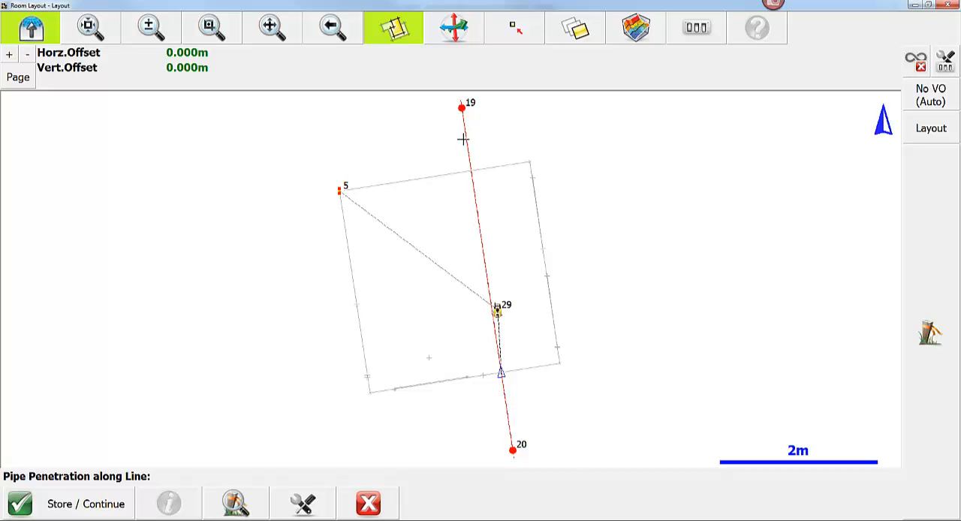
- Inspect the located pipe penetration on the wall nearest point 20 and store it as a penetration point
click(227, 30)
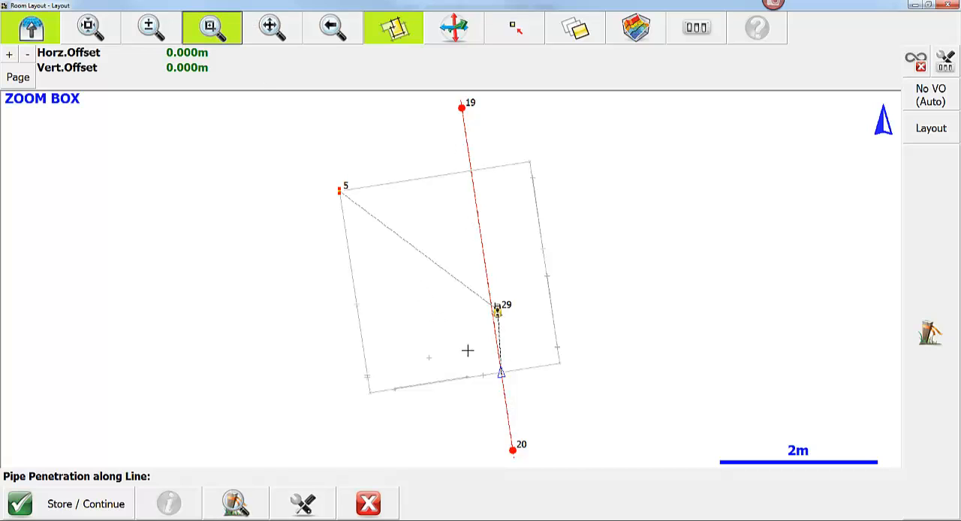
drag(480, 352, 547, 463)
scroll(518, 373, down, 4)
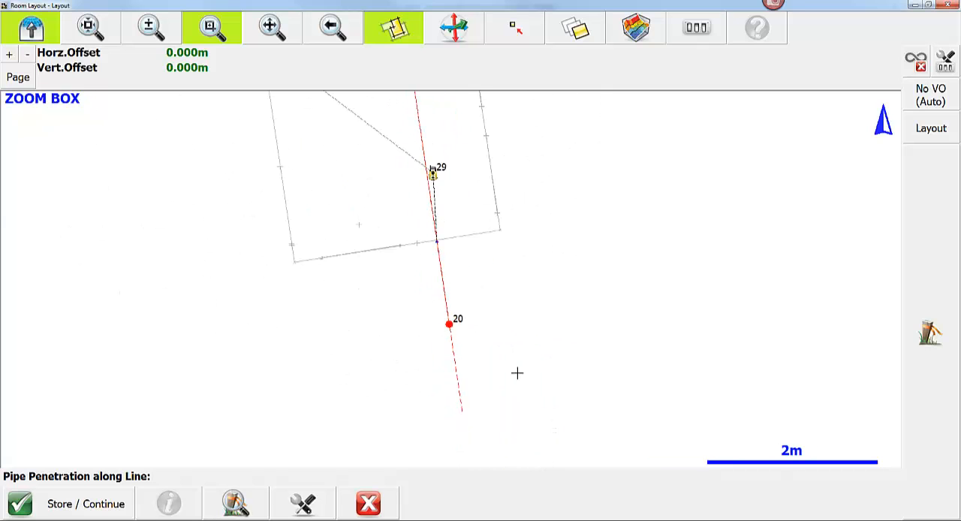
scroll(510, 360, up, 2)
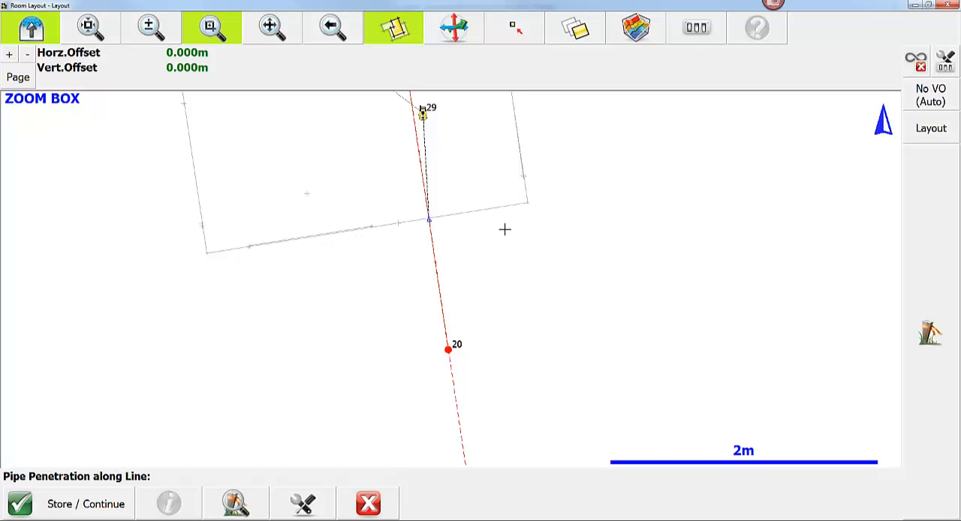
scroll(505, 229, up, 3)
click(89, 509)
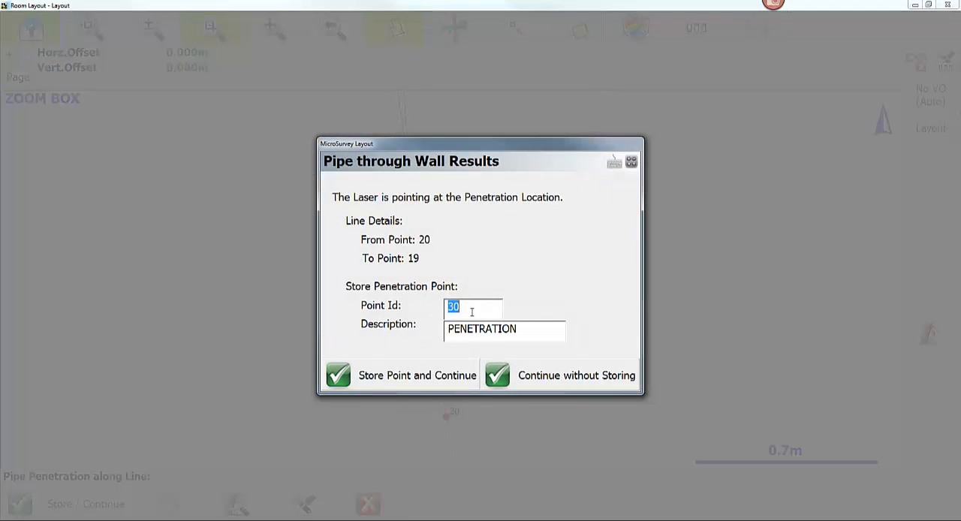
click(417, 376)
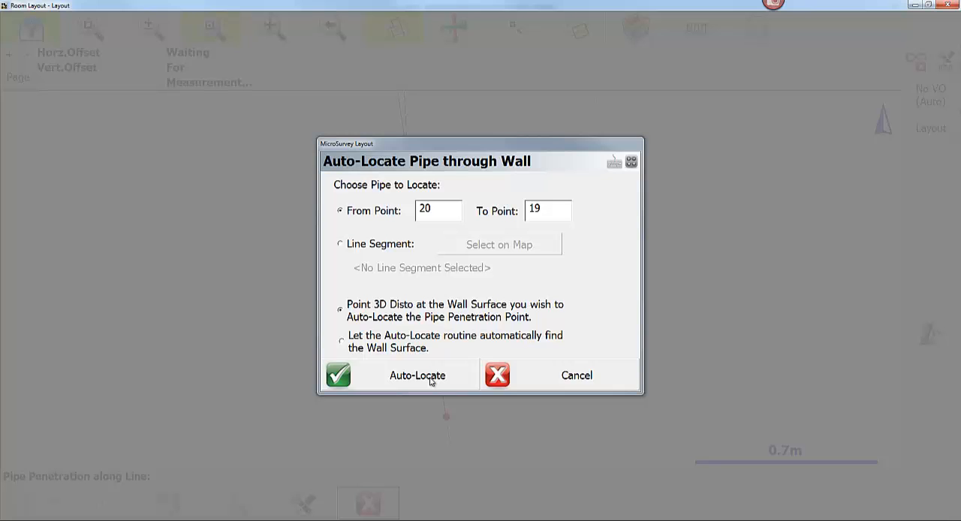
- Auto-locate the pipe from point 20 to point 19 on the opposite wall, store its penetration point, and exit the routine
click(418, 376)
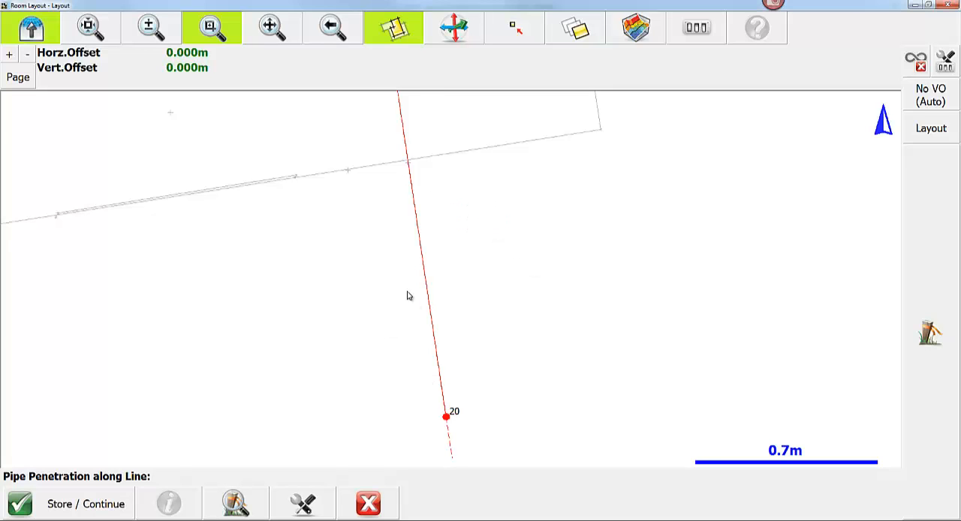
scroll(408, 293, down, 2)
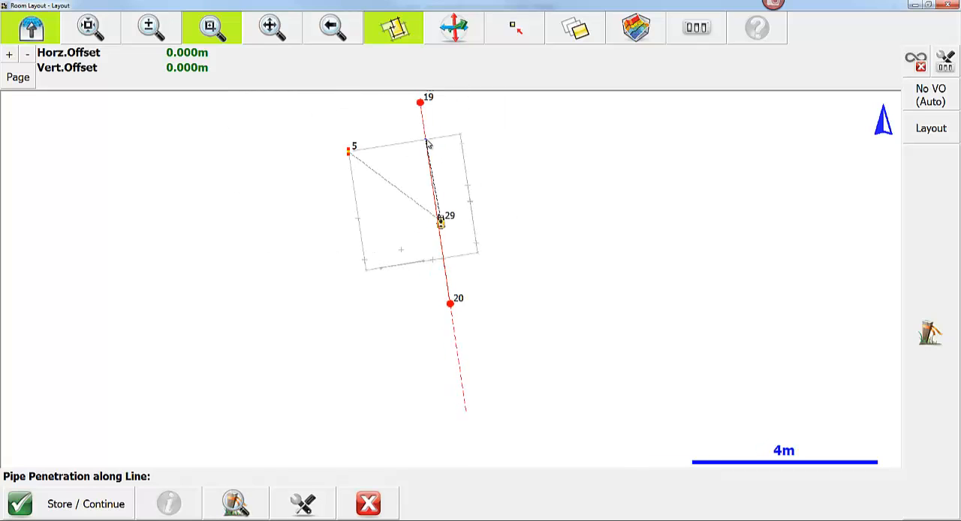
scroll(427, 143, up, 1)
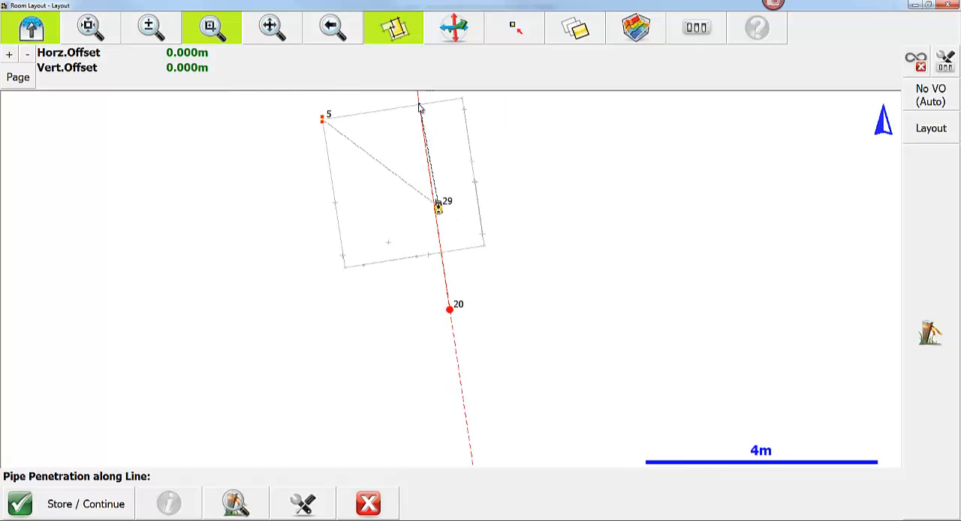
click(76, 507)
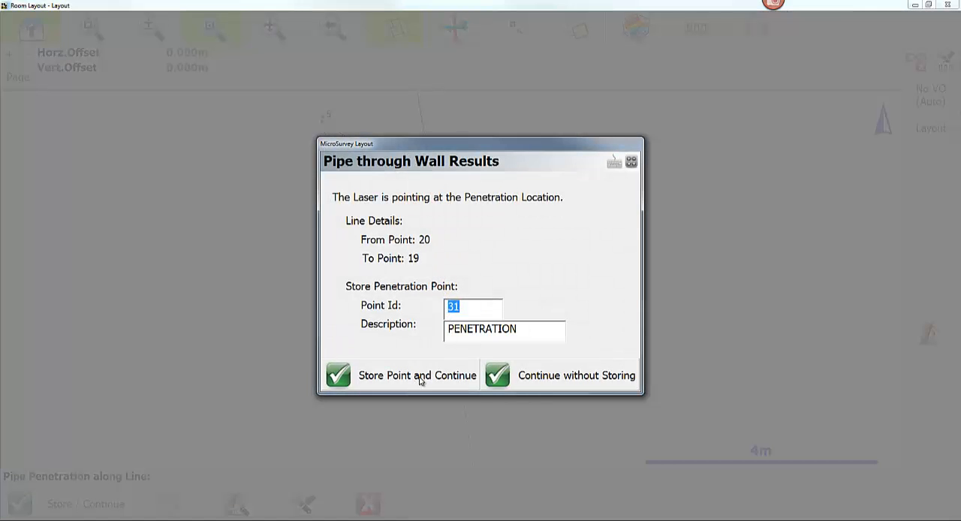
click(419, 377)
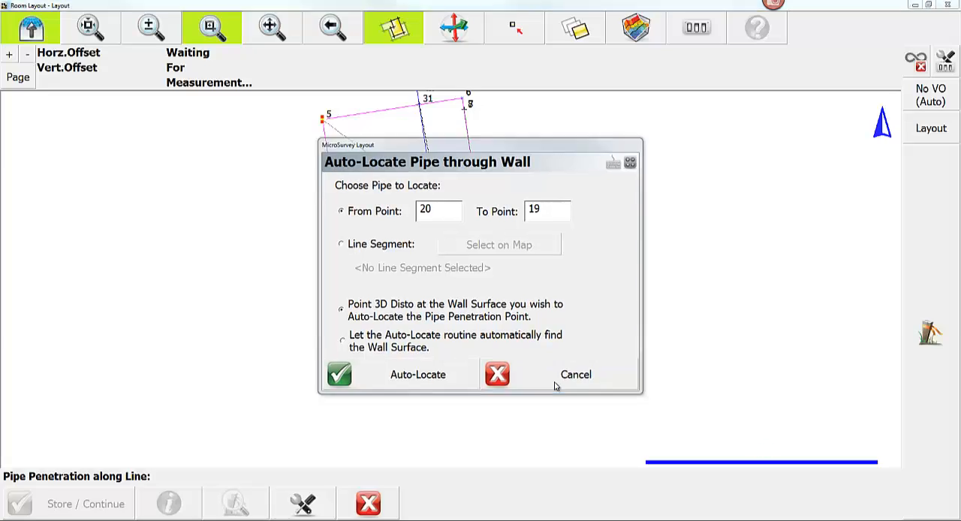
click(556, 383)
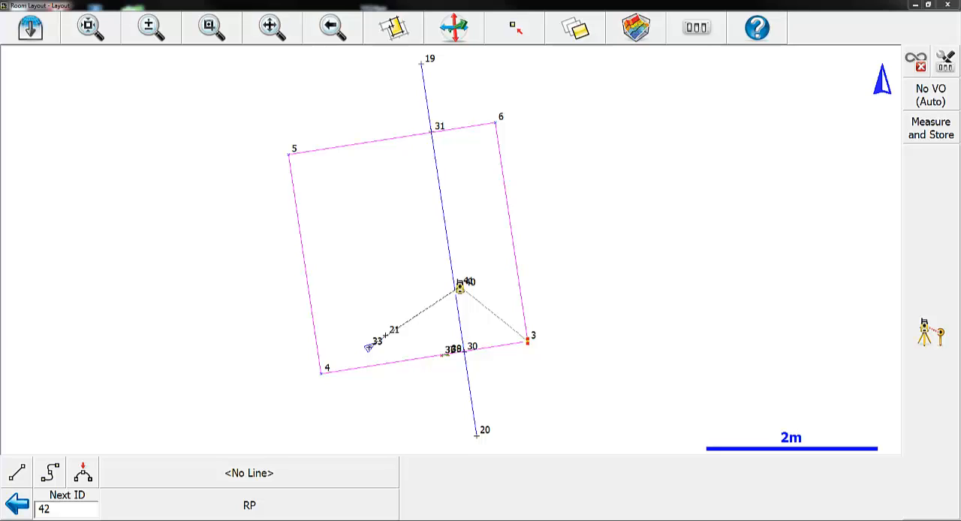
- Set the laser dot vertical offset to VO (A) at 0.100 m
click(924, 103)
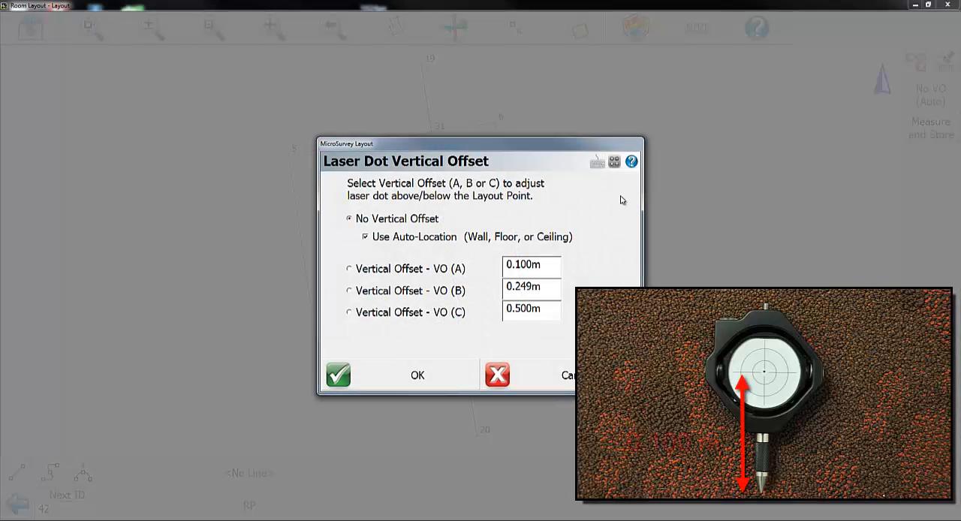
click(425, 270)
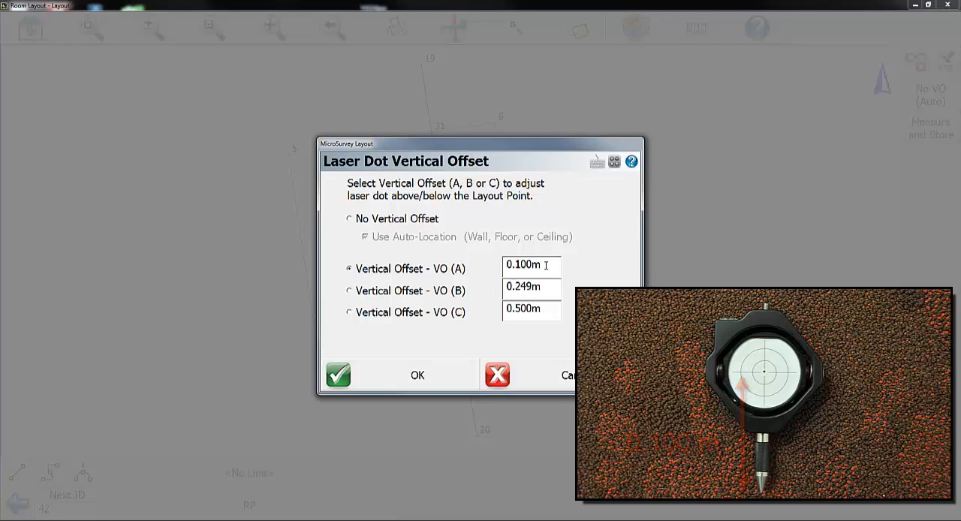
click(425, 383)
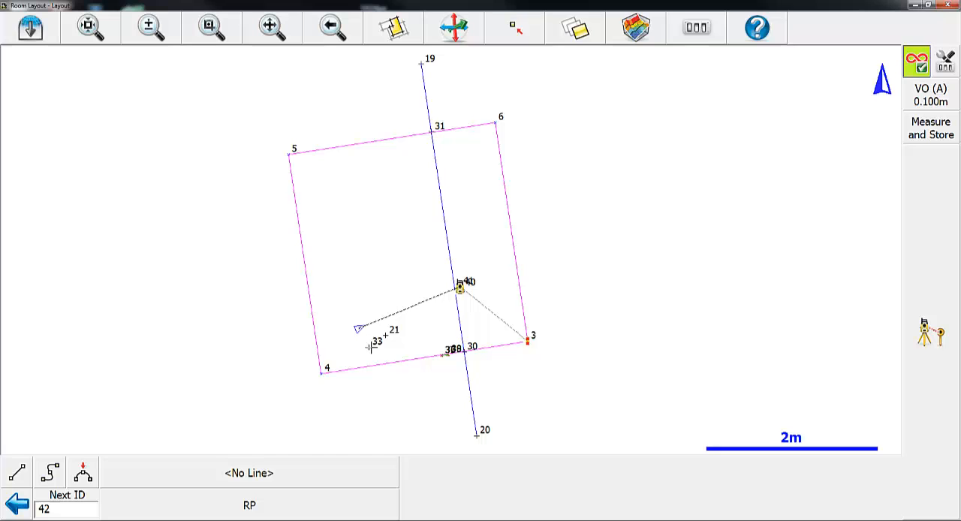
- Lay out point 33 as a regular point with the 0.100 m vertical offset and turn on continuous measurement
click(369, 347)
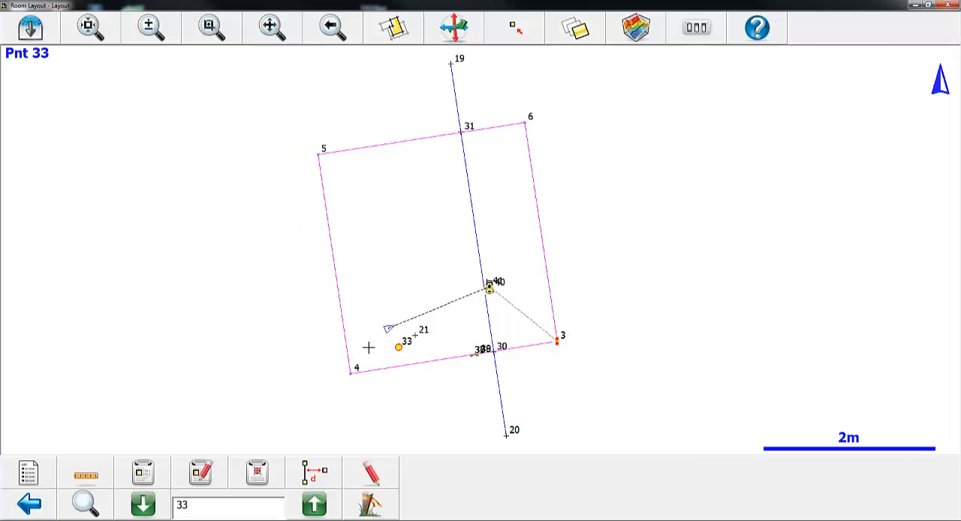
click(371, 506)
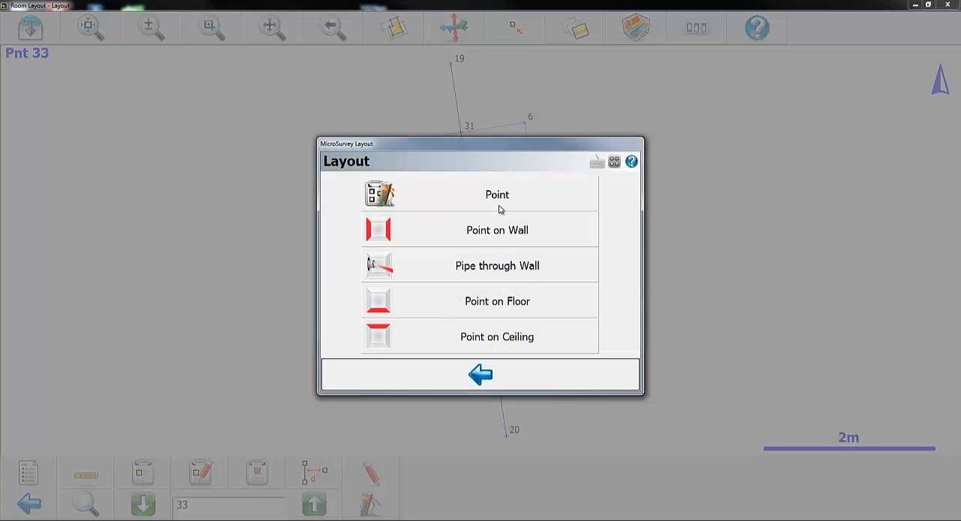
click(501, 200)
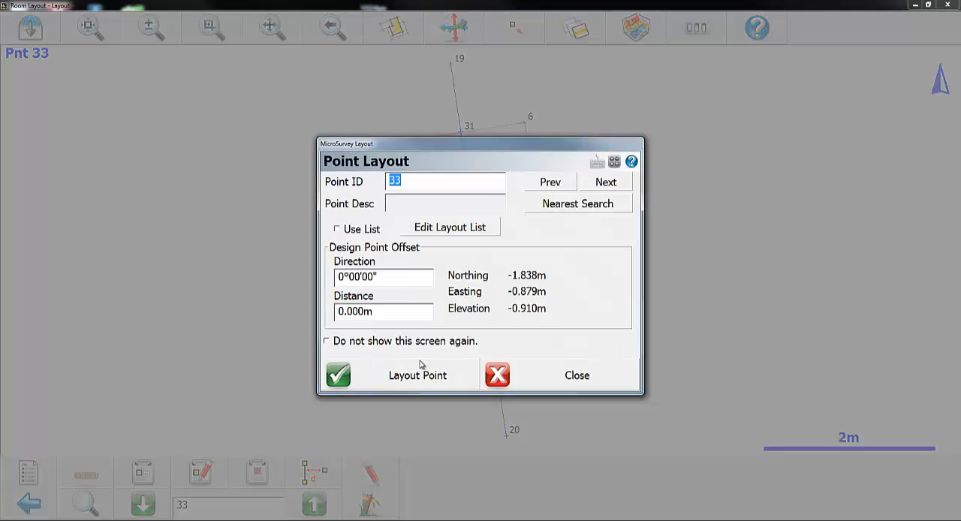
click(418, 378)
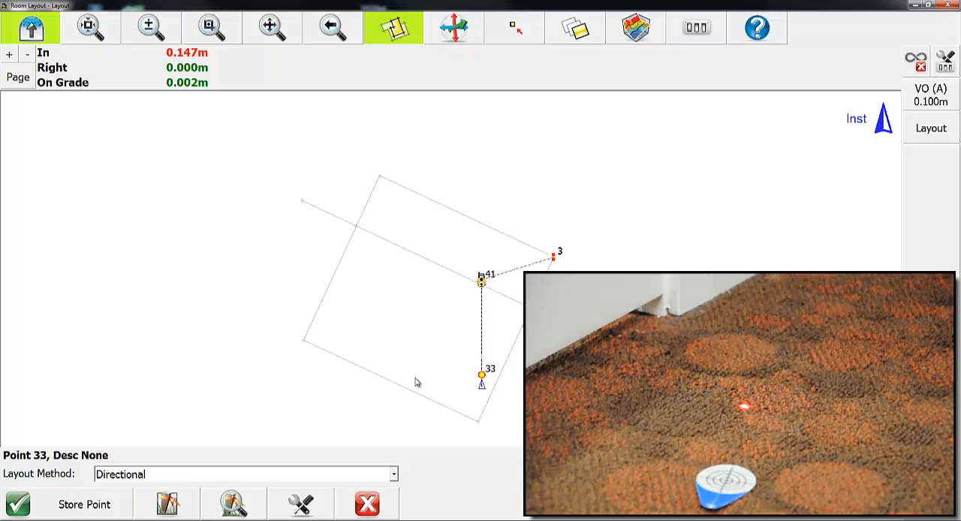
click(917, 65)
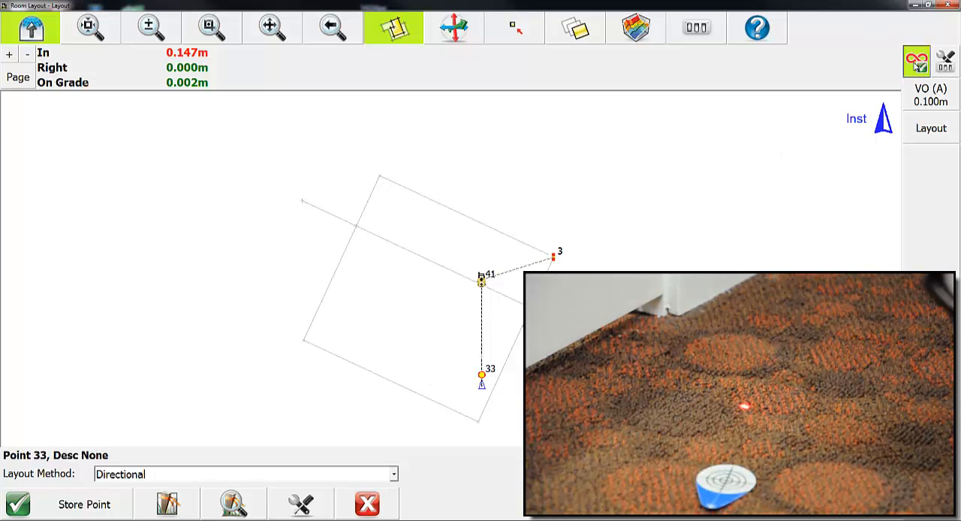